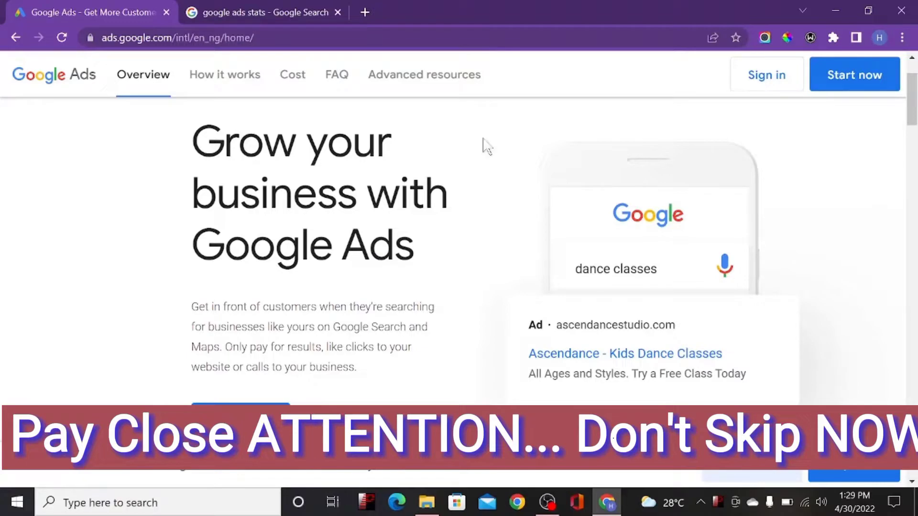
Check which Google account the browser profile uses, then start the Google Ads sign-up.
mouse_move(911, 124)
mouse_down()
mouse_move(913, 165)
mouse_move(912, 151)
mouse_up()
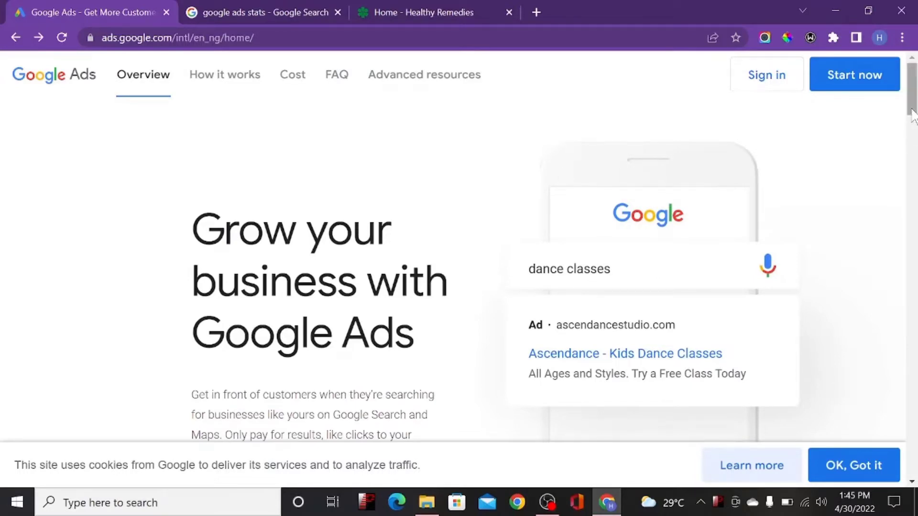
mouse_move(913, 109)
mouse_down()
mouse_move(913, 149)
mouse_move(913, 91)
mouse_up()
click(879, 37)
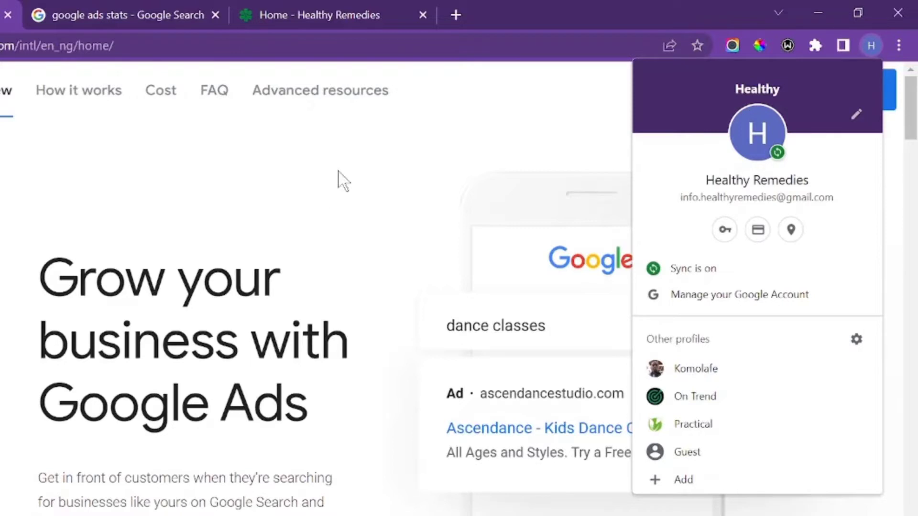
click(292, 144)
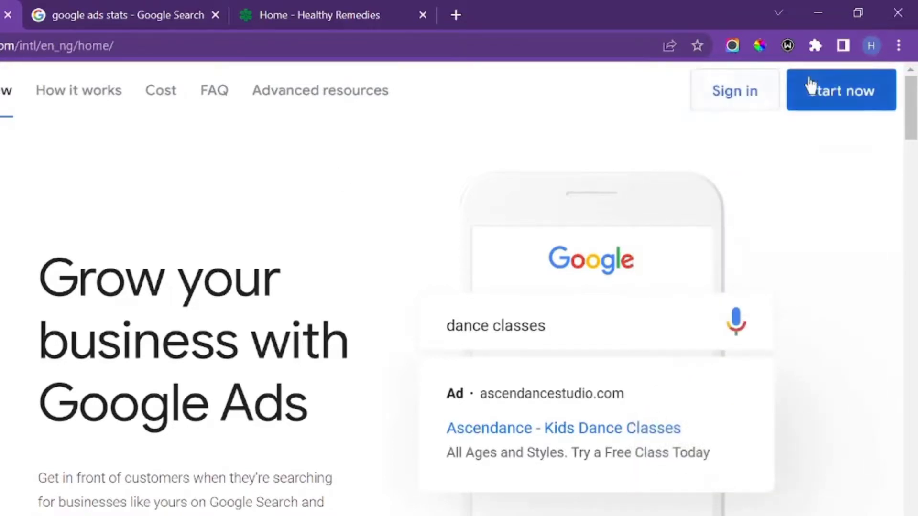
click(832, 106)
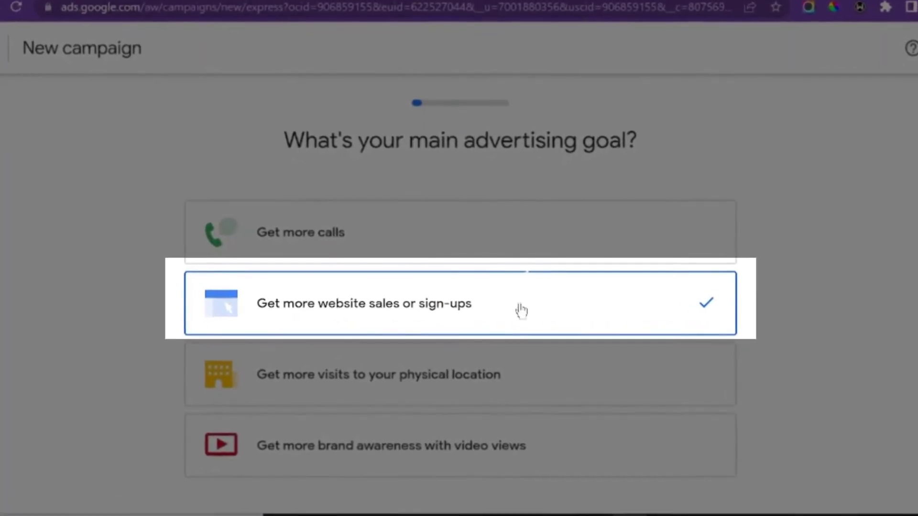
Choose website sales or sign-ups as the main advertising goal and set the business name to Home remedies.
triple_click(531, 273)
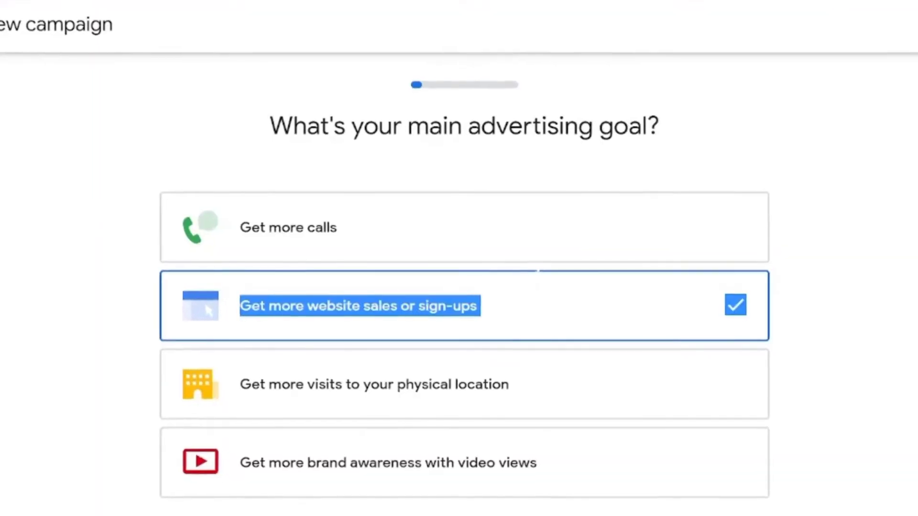
scroll(463, 306, down, 4)
click(741, 378)
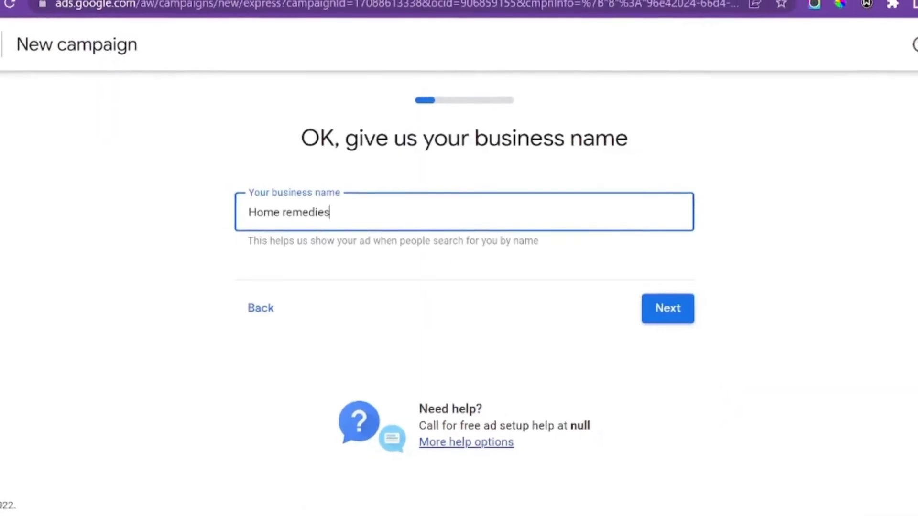
click(286, 214)
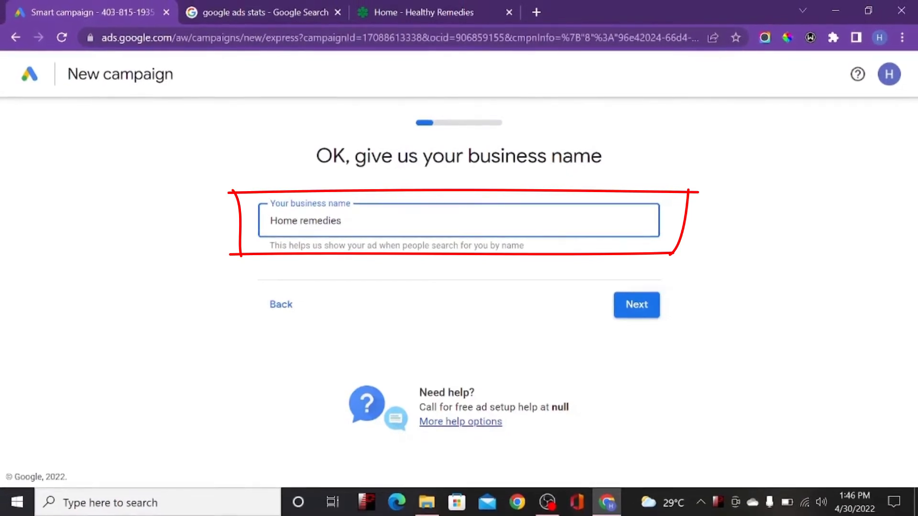
click(634, 316)
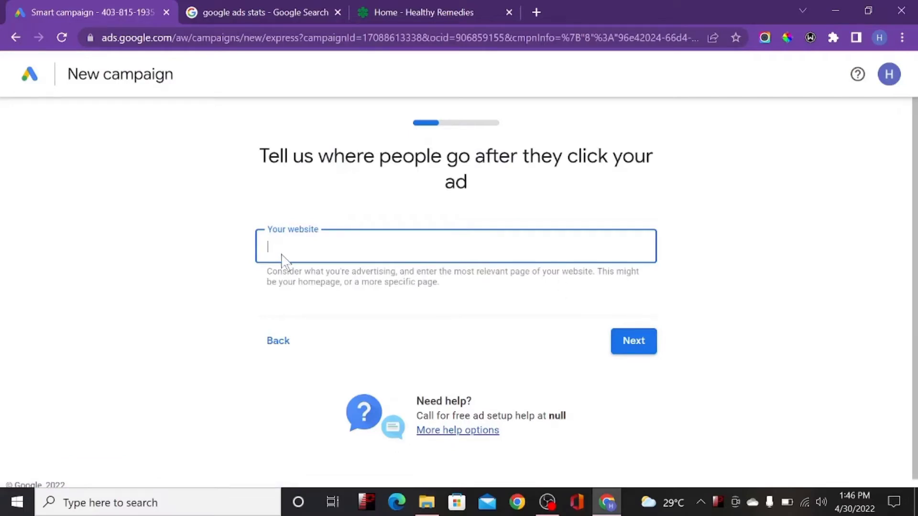
Copy the homeremedyexpert.com address from the open Healthy Remedies site and submit it as the ad's website.
click(388, 7)
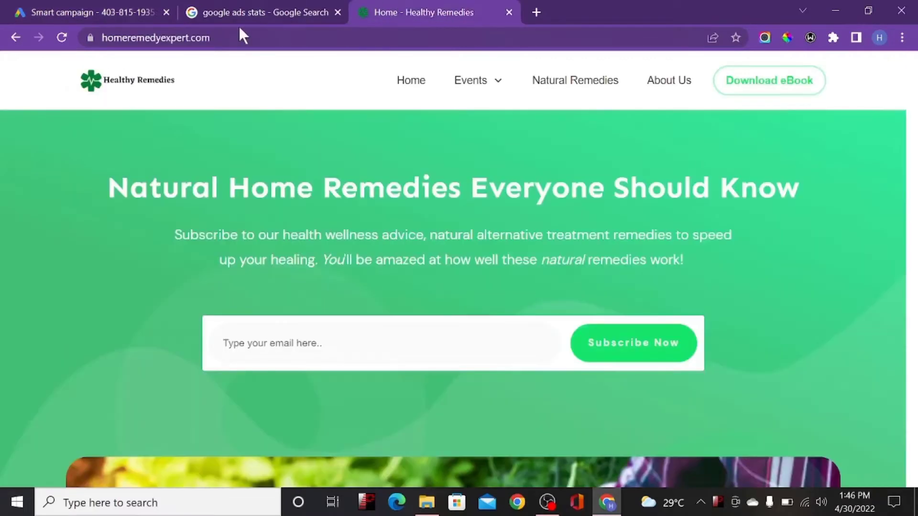
drag(210, 37, 101, 38)
key(ctrl+c)
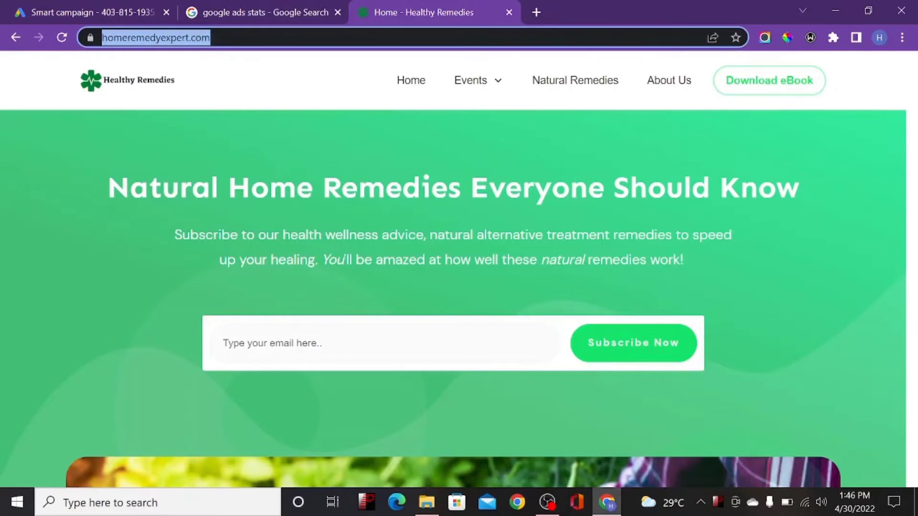
click(73, 7)
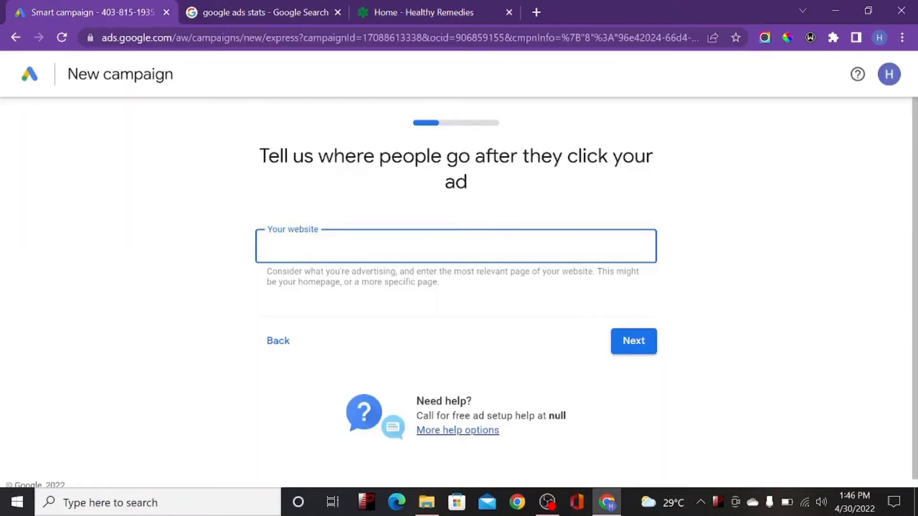
key(ctrl+v)
click(645, 352)
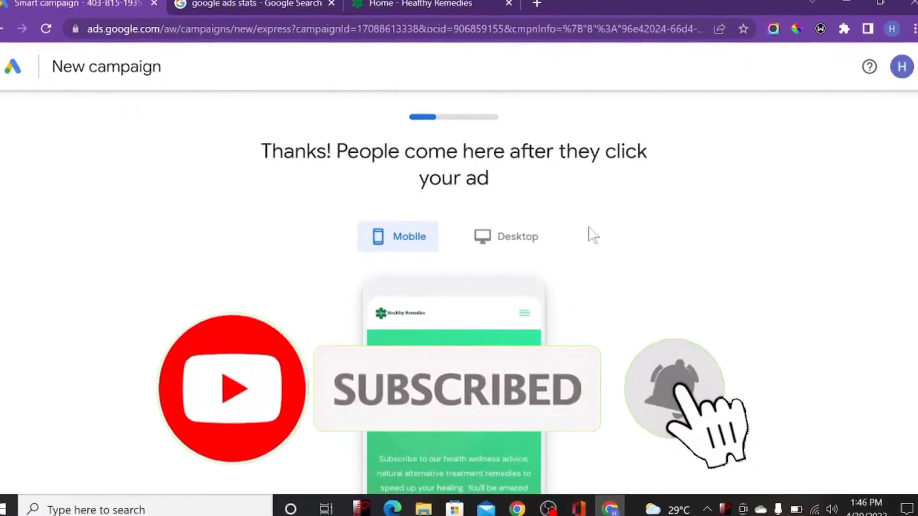
Review the mobile preview of the landing page and accept it as the ad's destination.
scroll(449, 239, down, 5)
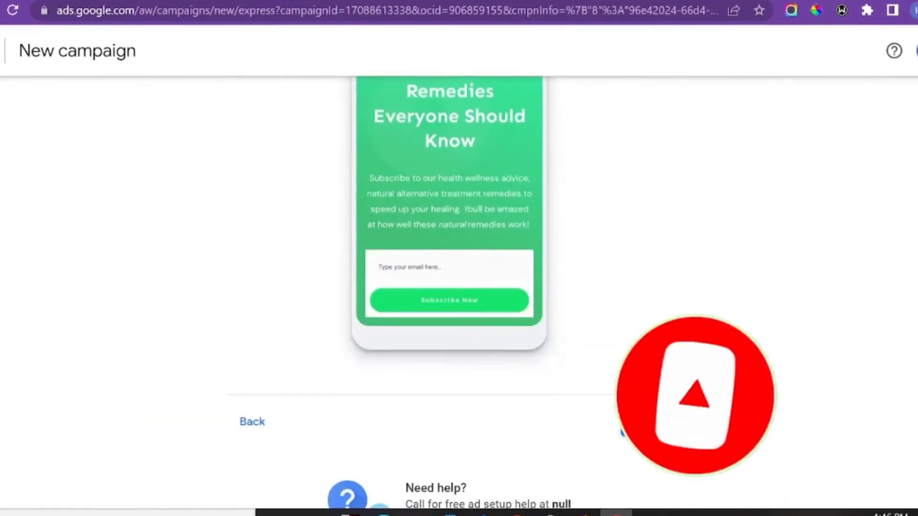
scroll(895, 342, up, 1)
scroll(895, 342, down, 1)
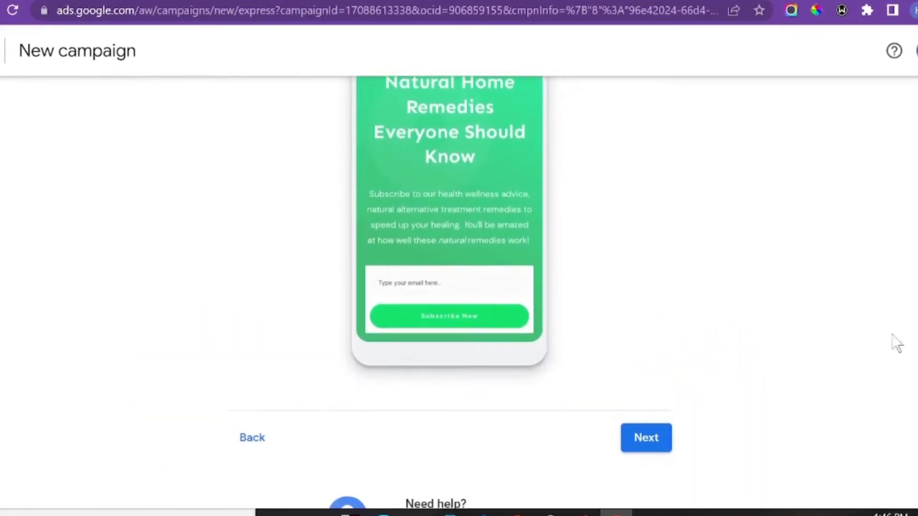
click(655, 439)
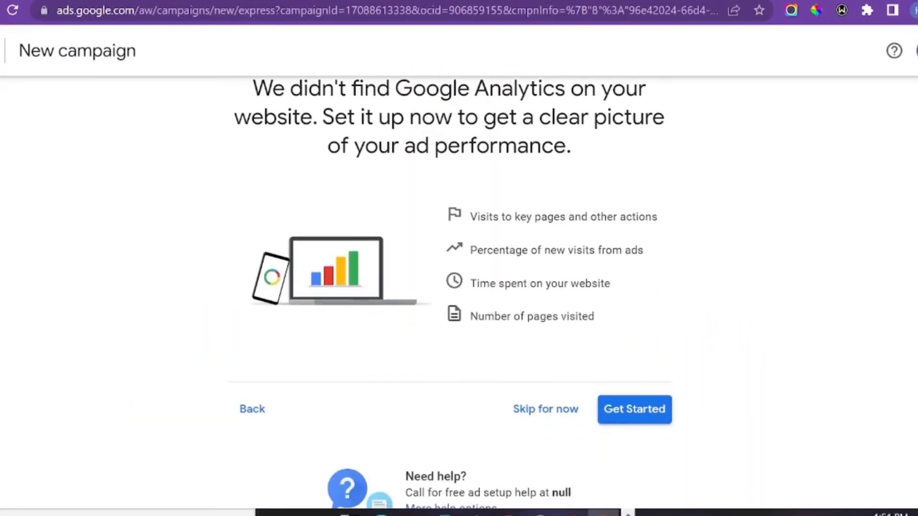
Skip the Google Analytics setup and confirm continuing without it.
scroll(450, 287, down, 1)
scroll(449, 287, up, 1)
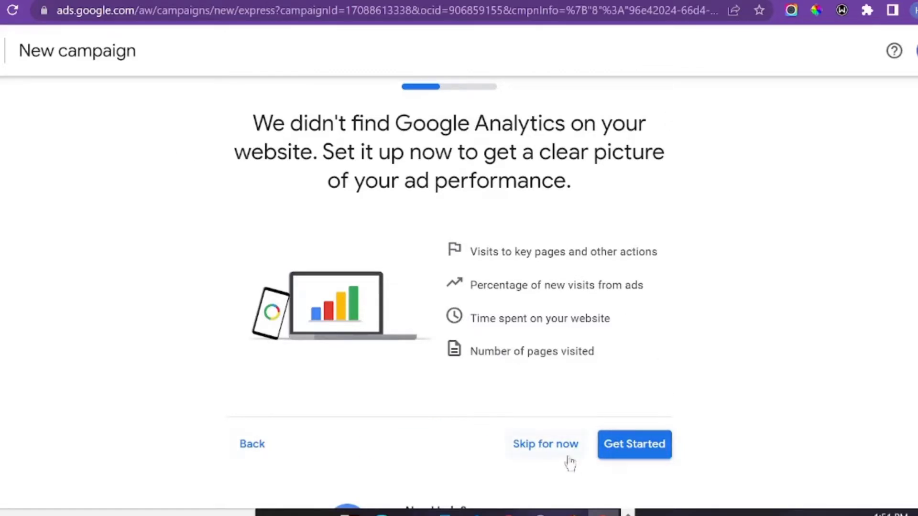
click(550, 457)
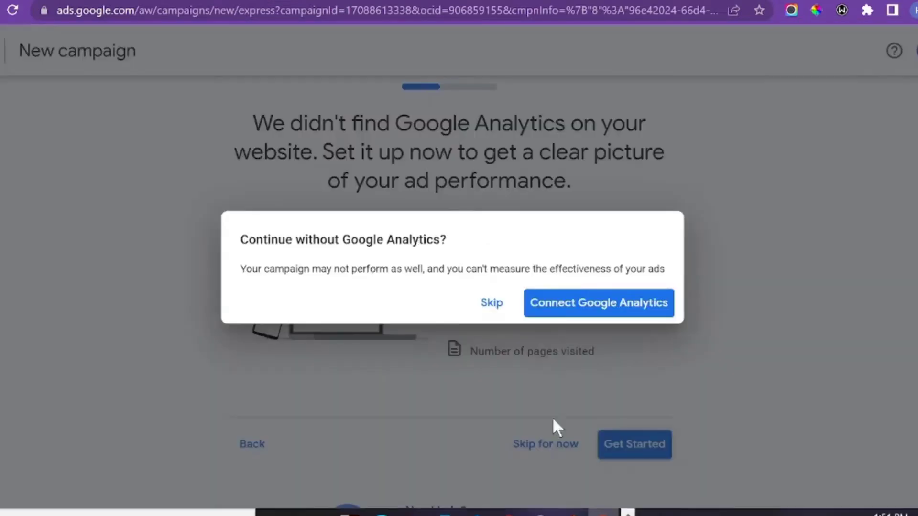
click(492, 302)
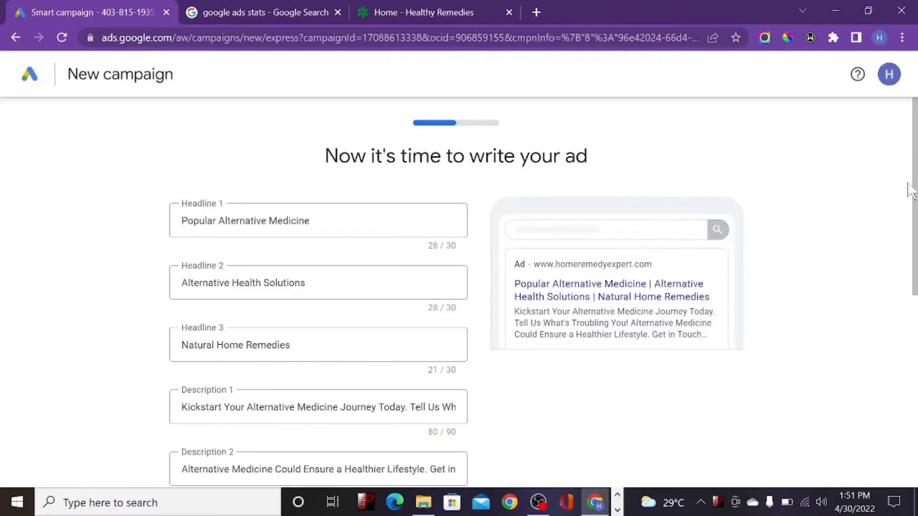
Review and accept the suggested ad headlines and descriptions, leaving the call button out of the ad.
mouse_move(910, 191)
mouse_down()
mouse_move(914, 362)
mouse_move(905, 173)
mouse_up()
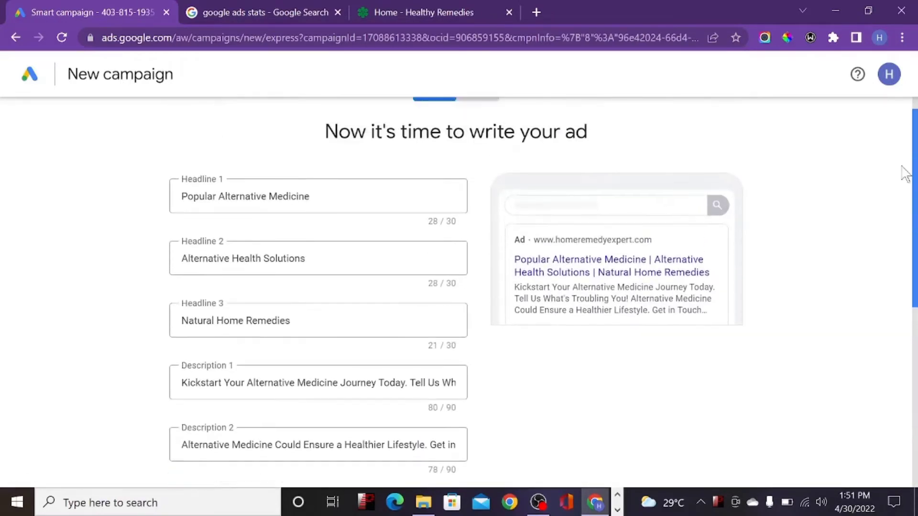
scroll(292, 369, down, 4)
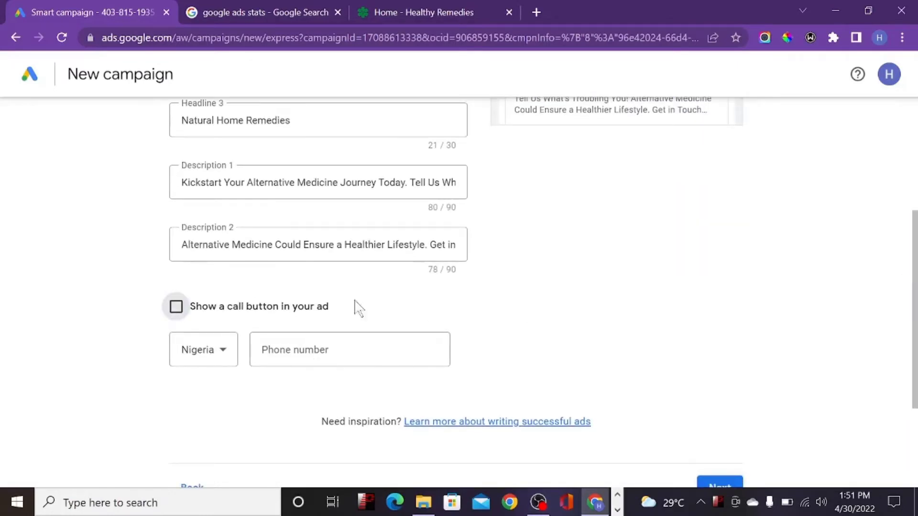
click(723, 485)
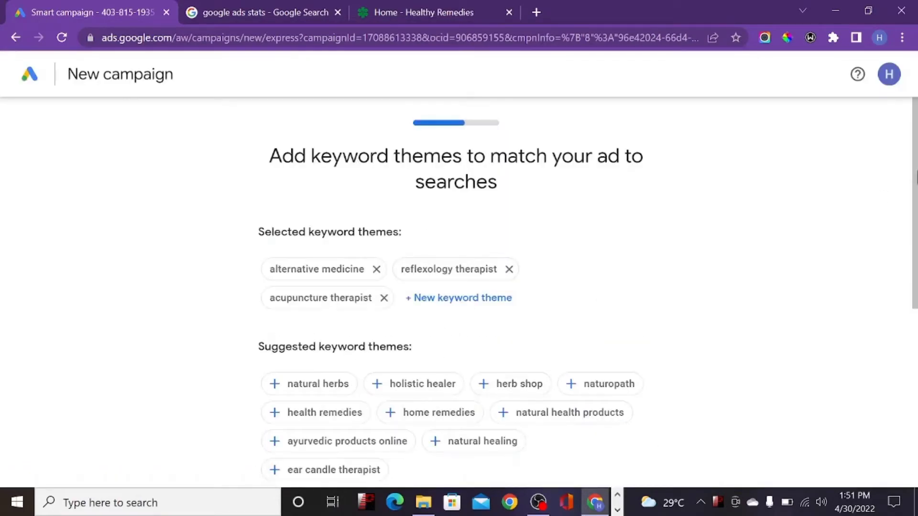
Accept the selected keyword themes alternative medicine, reflexology therapist and acupuncture therapist, and continue.
drag(917, 91, 916, 133)
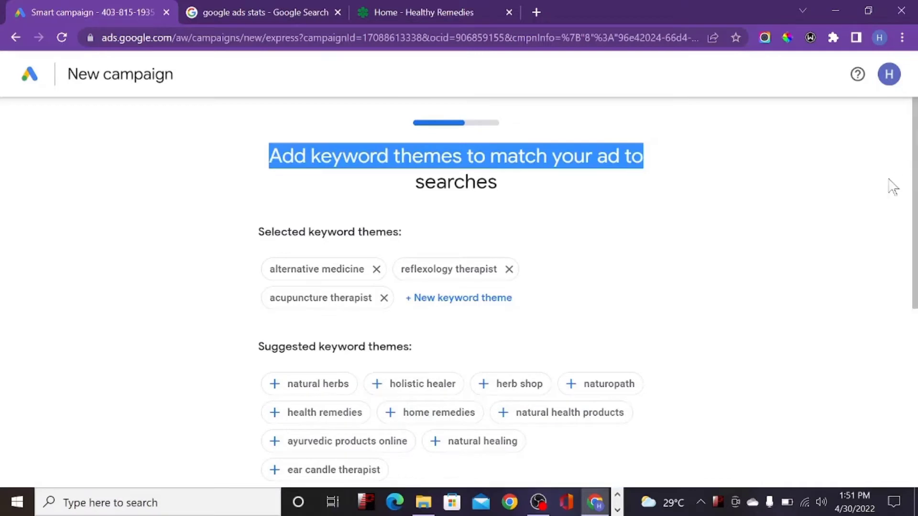
click(867, 203)
drag(914, 184, 911, 335)
click(643, 403)
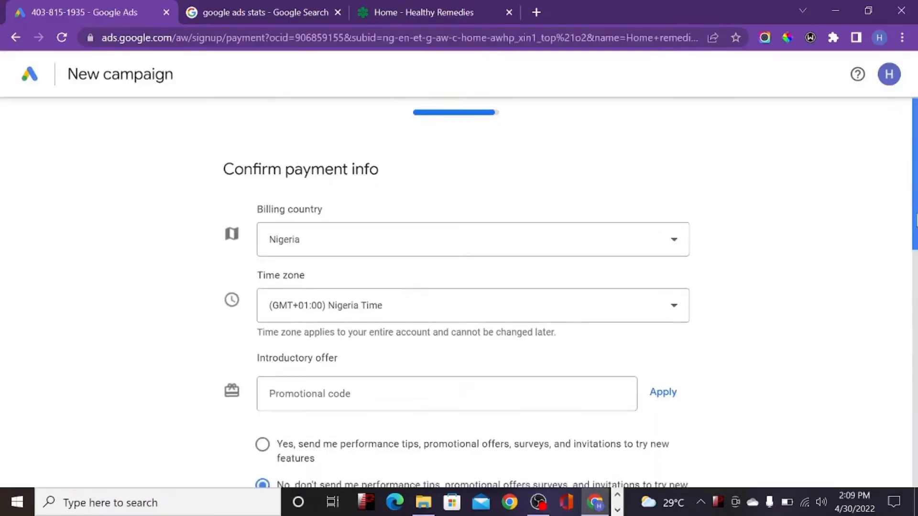
Review the billing country, time zone and offer settings, then begin a new payments profile with the Individual type.
mouse_move(913, 234)
mouse_down()
mouse_move(914, 257)
mouse_move(913, 209)
mouse_move(896, 385)
mouse_move(899, 281)
mouse_move(910, 244)
mouse_up()
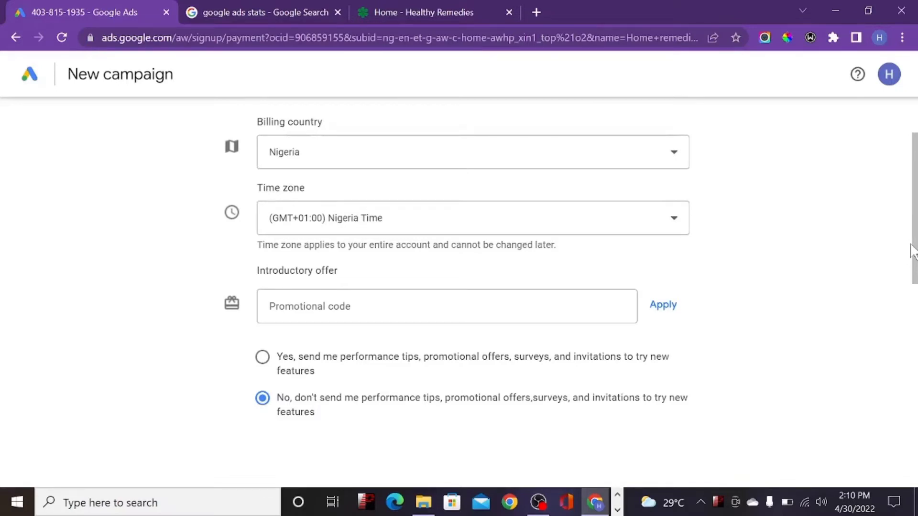
mouse_move(916, 250)
mouse_down()
mouse_move(917, 214)
mouse_move(914, 239)
mouse_up()
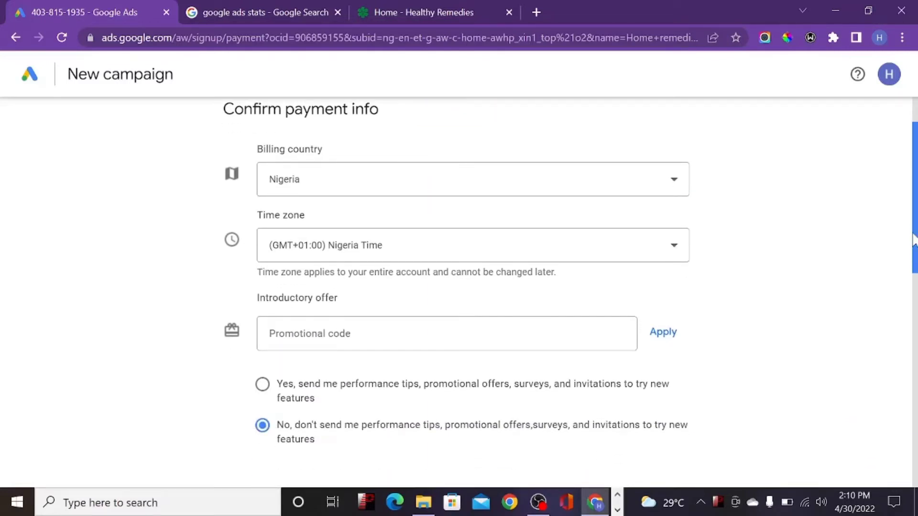
mouse_move(913, 233)
mouse_down()
mouse_move(917, 214)
mouse_move(916, 241)
mouse_up()
mouse_move(915, 242)
mouse_down()
mouse_move(911, 327)
mouse_move(908, 241)
mouse_up()
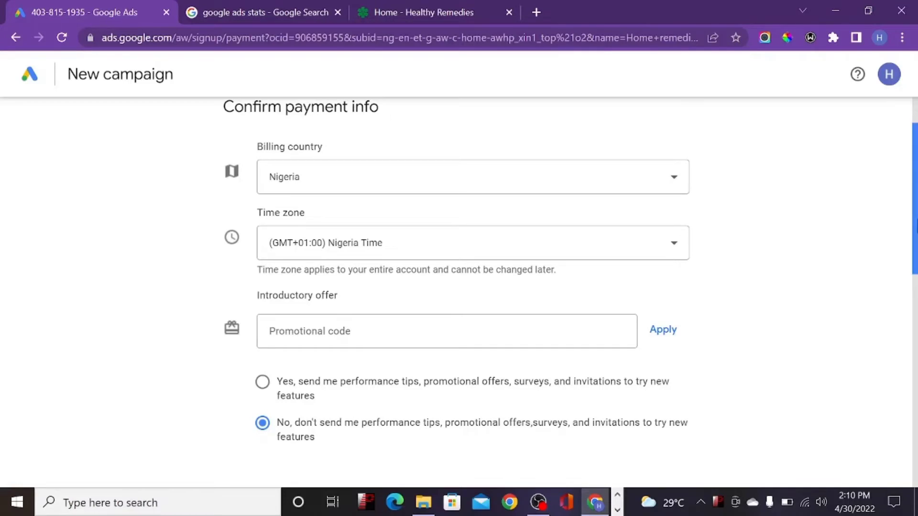
drag(917, 220, 896, 381)
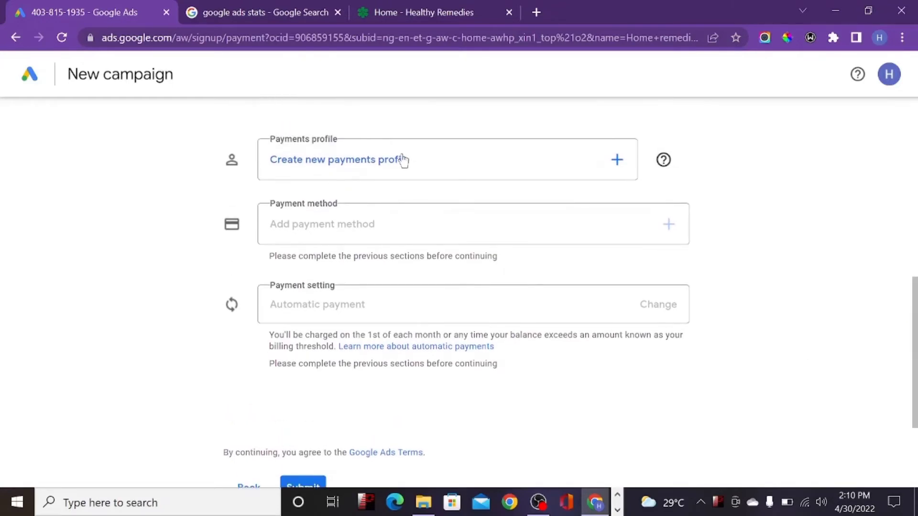
click(307, 160)
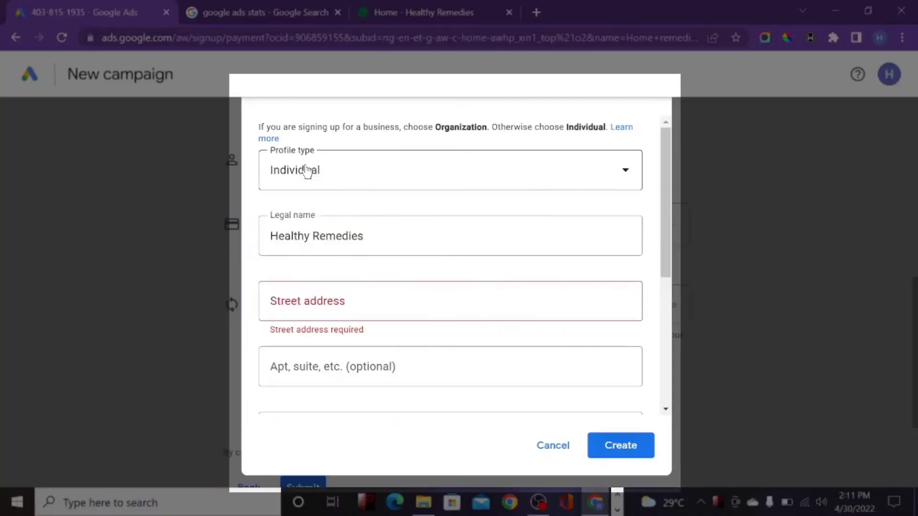
click(328, 180)
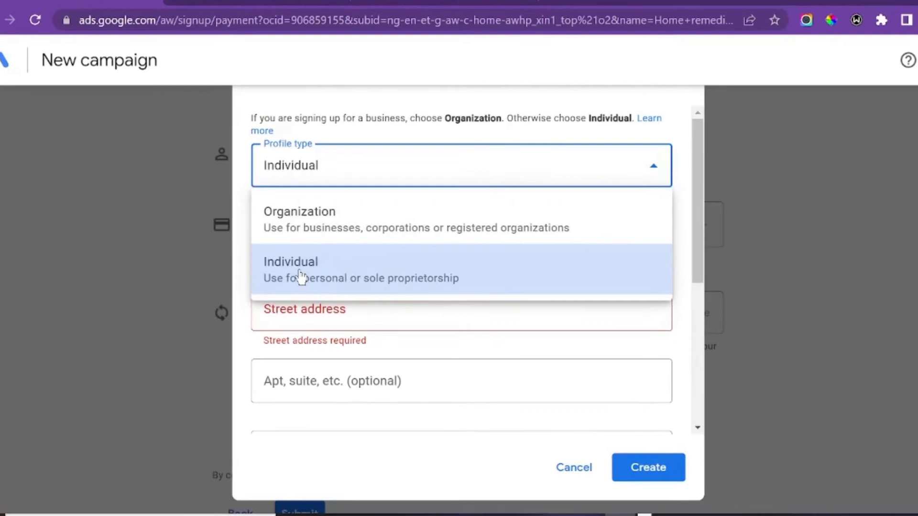
click(300, 273)
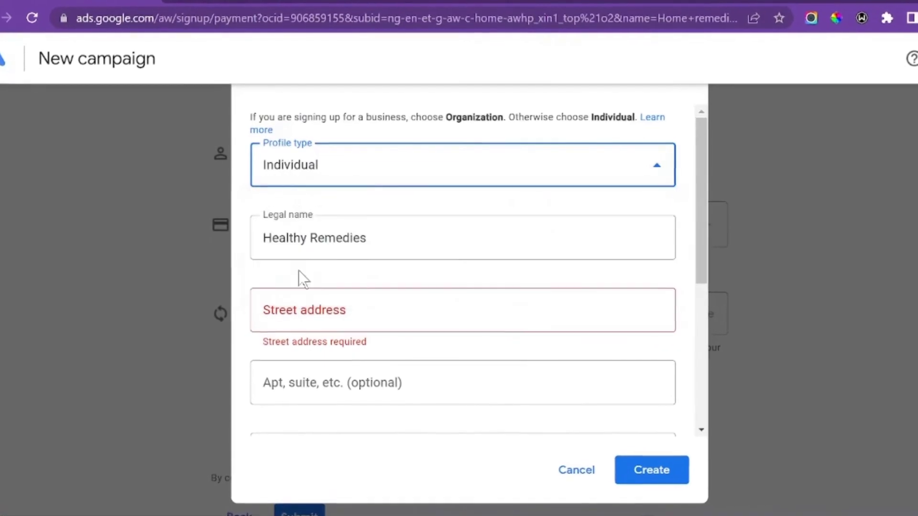
Fill in the street address, apartment, city, postal code and state, and create the payments profile.
click(307, 306)
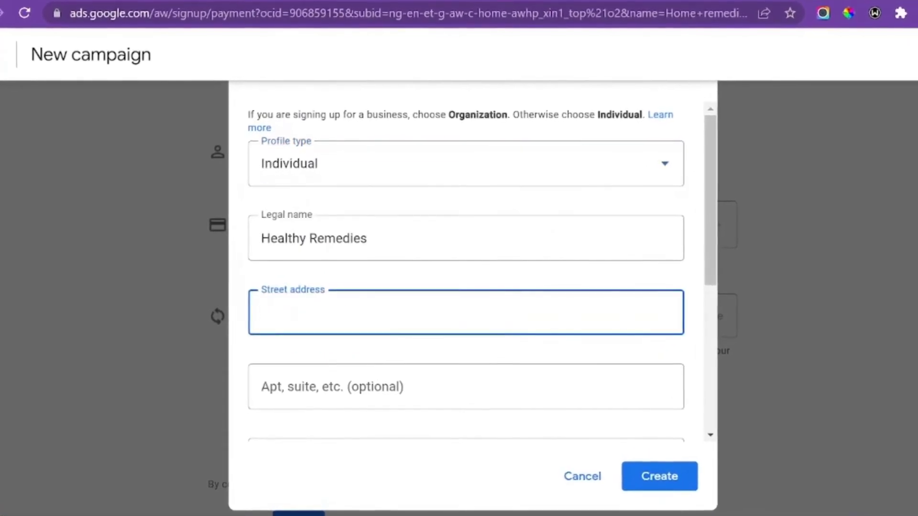
drag(715, 260, 693, 355)
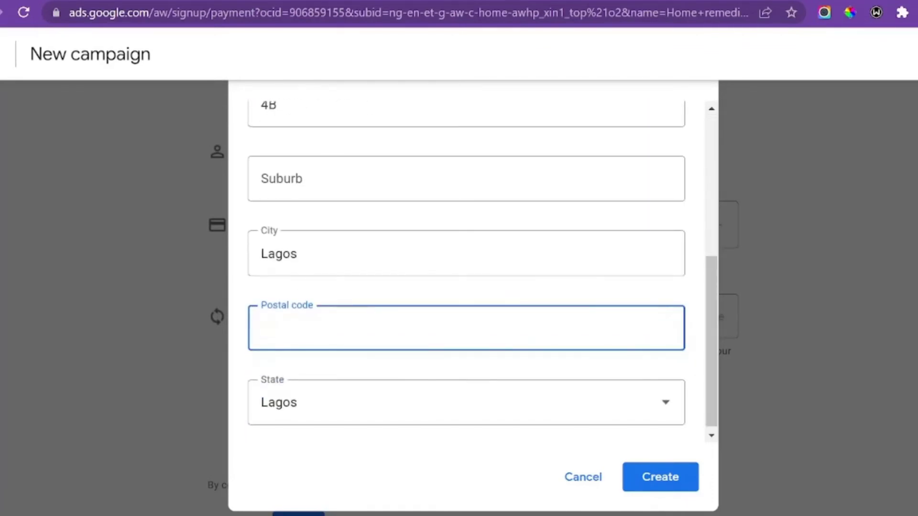
drag(714, 272, 691, 311)
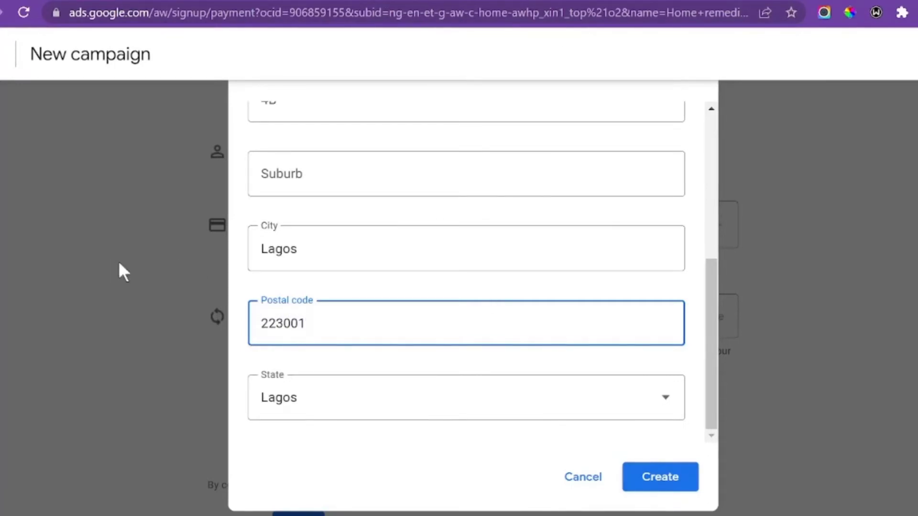
click(668, 480)
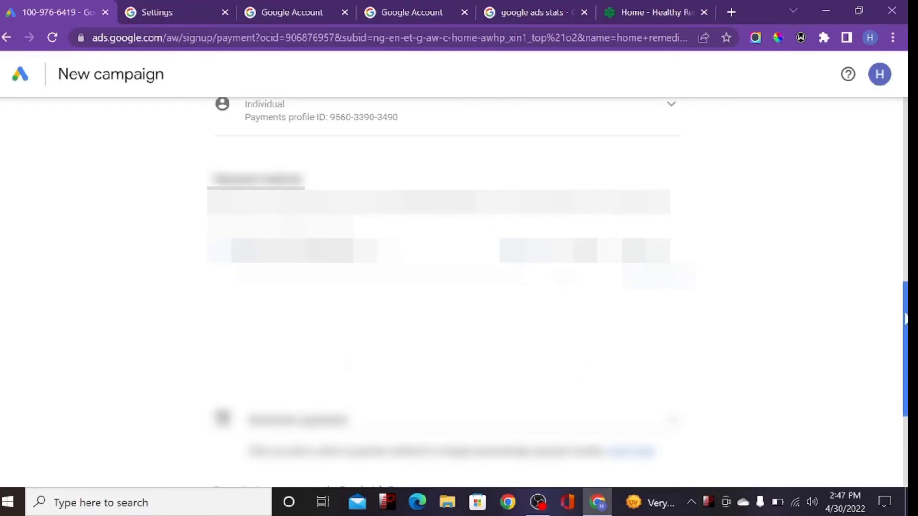
drag(905, 319, 901, 354)
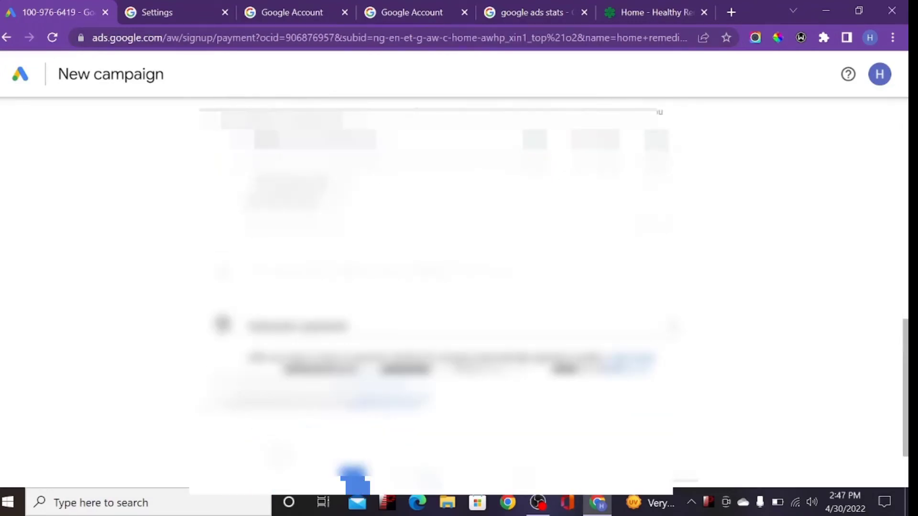
Submit the payment setup, accept the account recommendation and remarketing terms, and save the payment card in the browser.
click(673, 327)
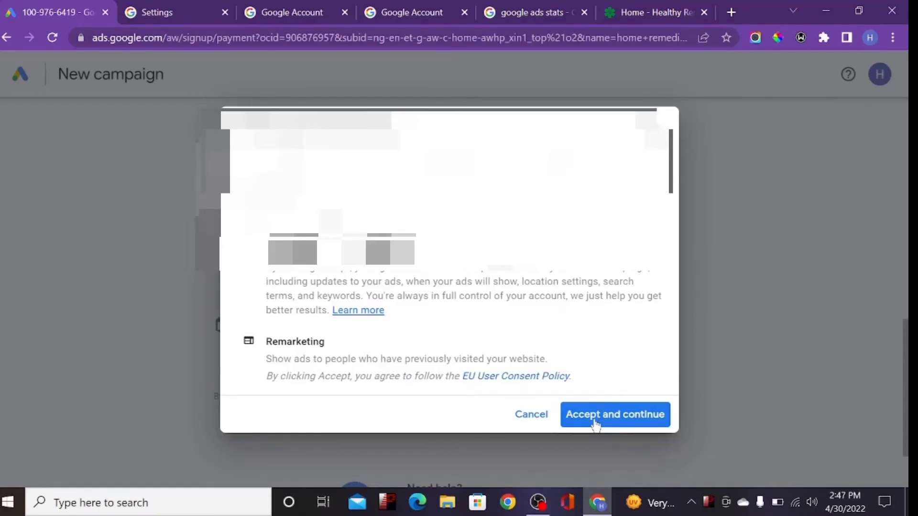
click(596, 423)
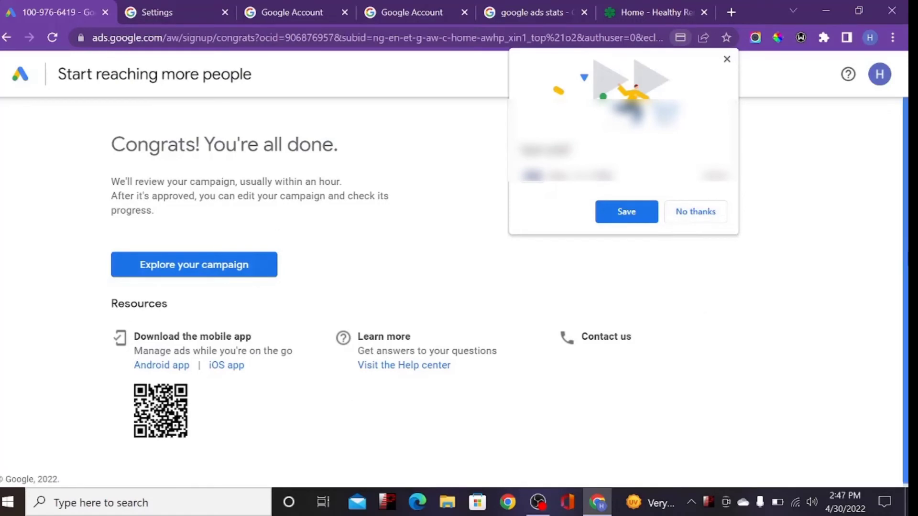
click(717, 211)
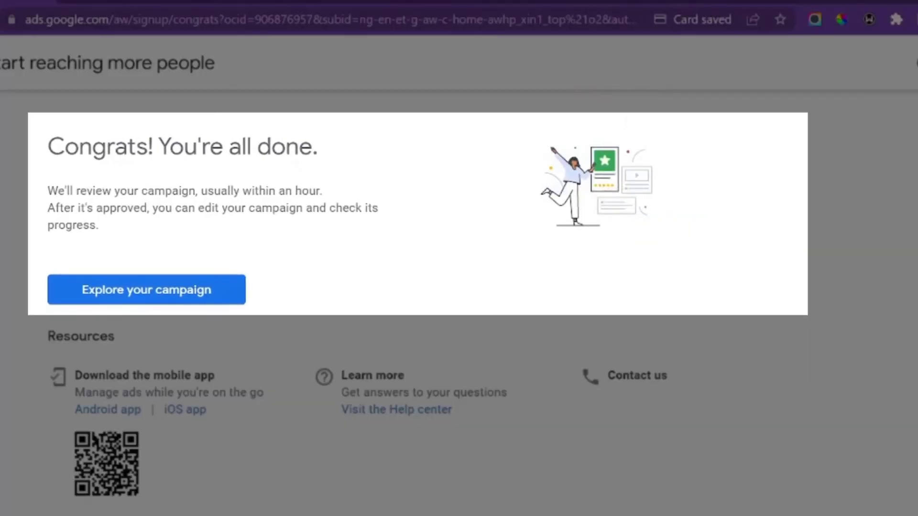
Open the new campaign from the sign-up completion page and skip connecting it to Google Analytics for now.
scroll(417, 314, down, 1)
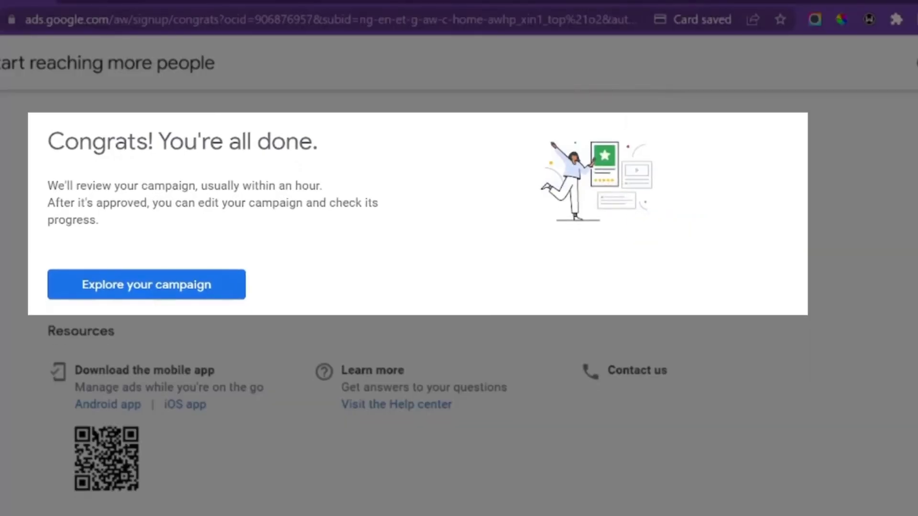
click(134, 285)
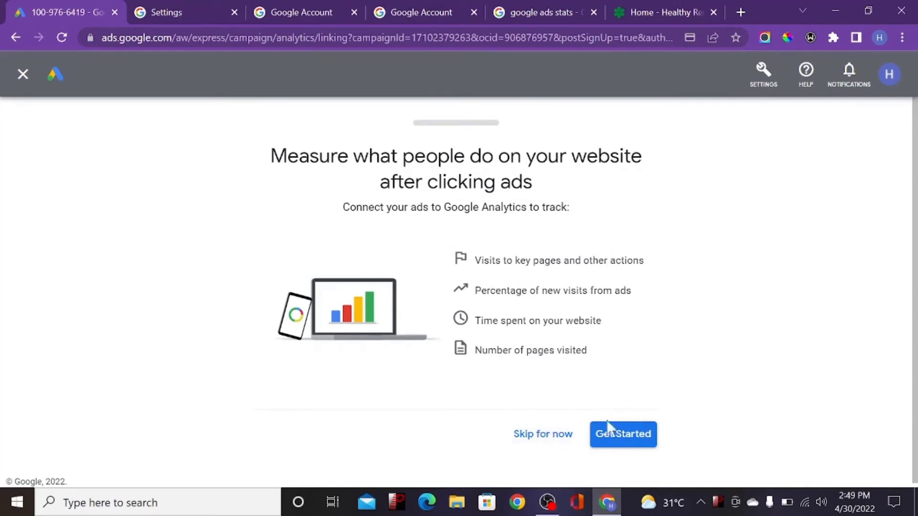
click(560, 436)
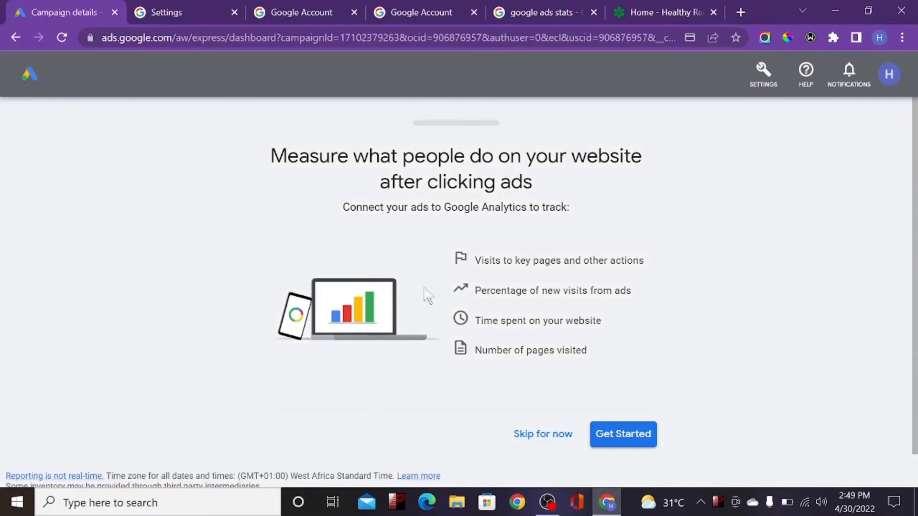
click(539, 433)
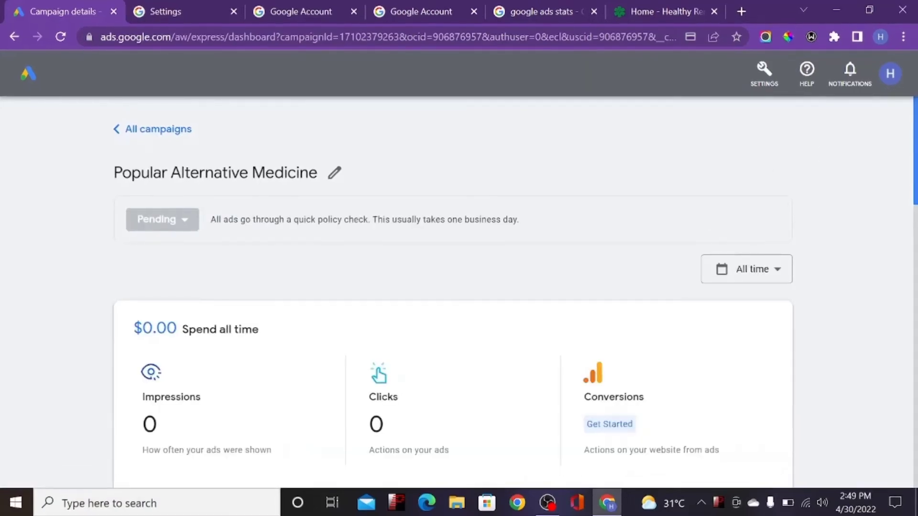
Examine the campaign dashboard's performance summary, search terms, ad text, location and ad schedule, and budget cards.
scroll(911, 306, down, 10)
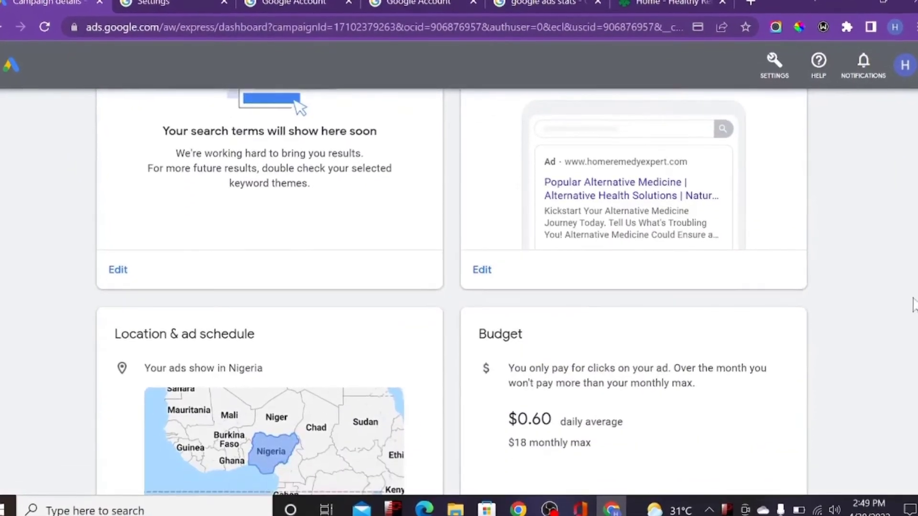
scroll(913, 305, down, 4)
scroll(913, 305, up, 5)
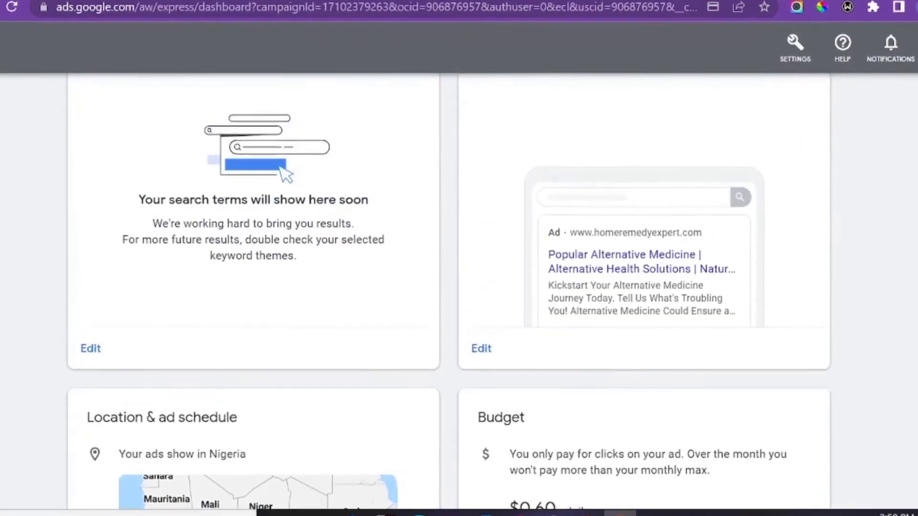
scroll(459, 287, down, 6)
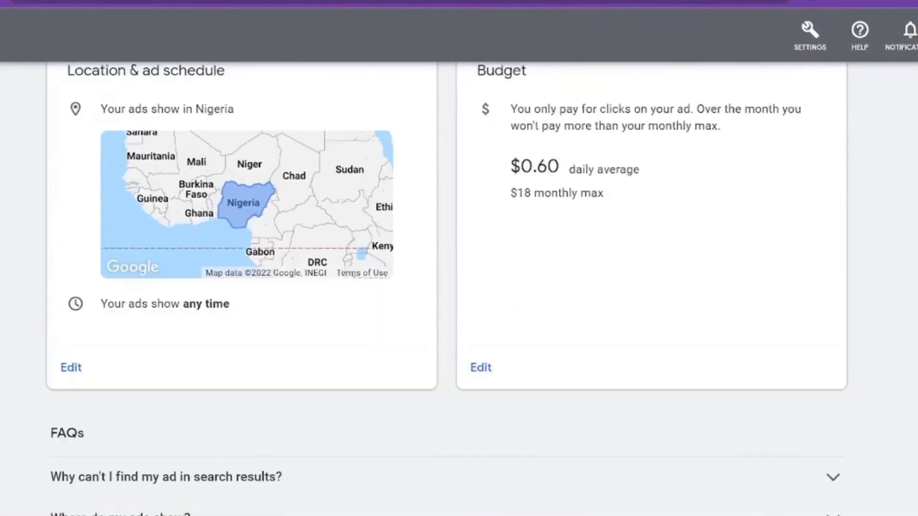
scroll(459, 286, up, 8)
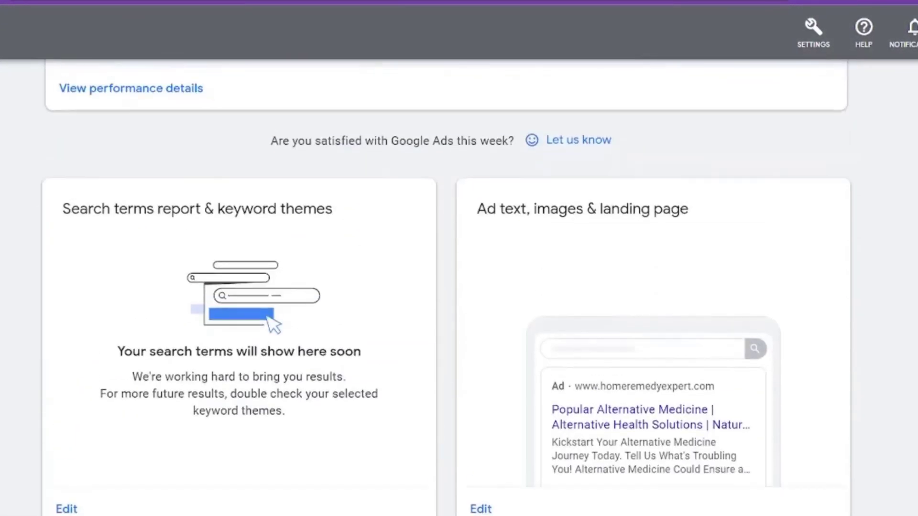
scroll(446, 286, up, 6)
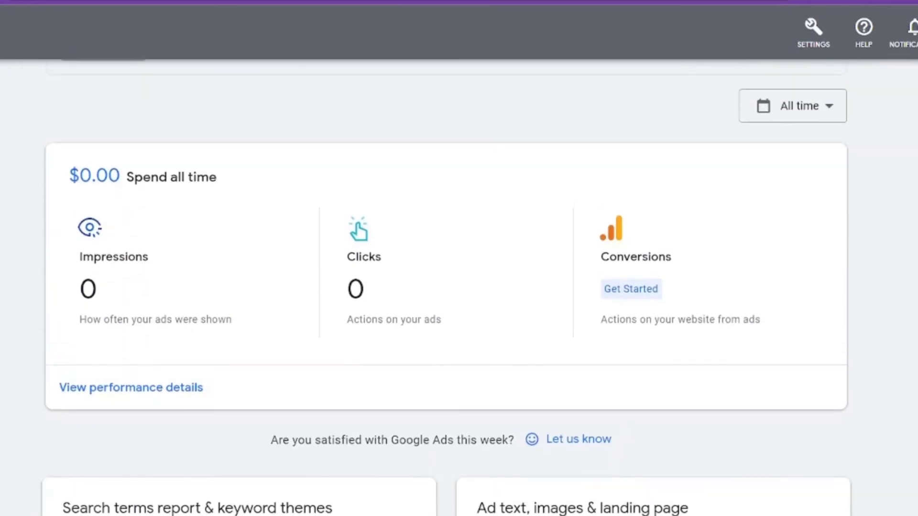
scroll(445, 287, down, 8)
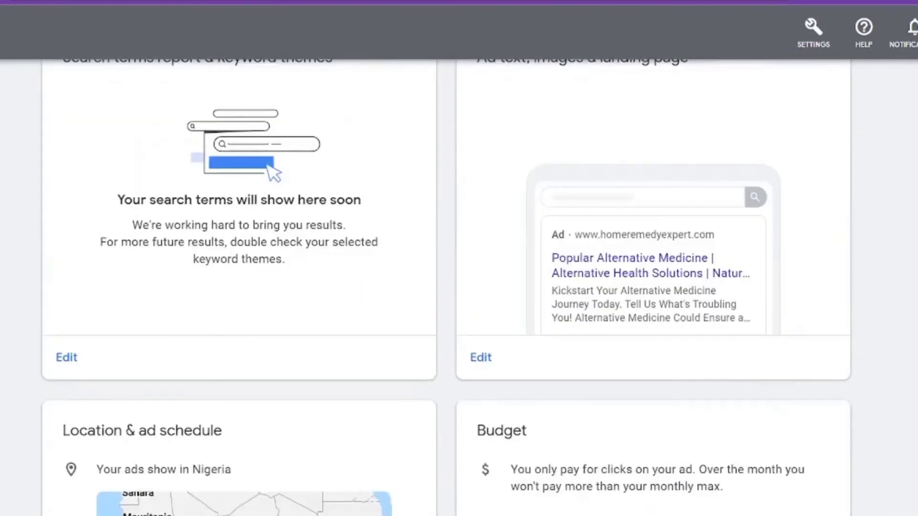
scroll(445, 287, down, 10)
scroll(445, 287, up, 4)
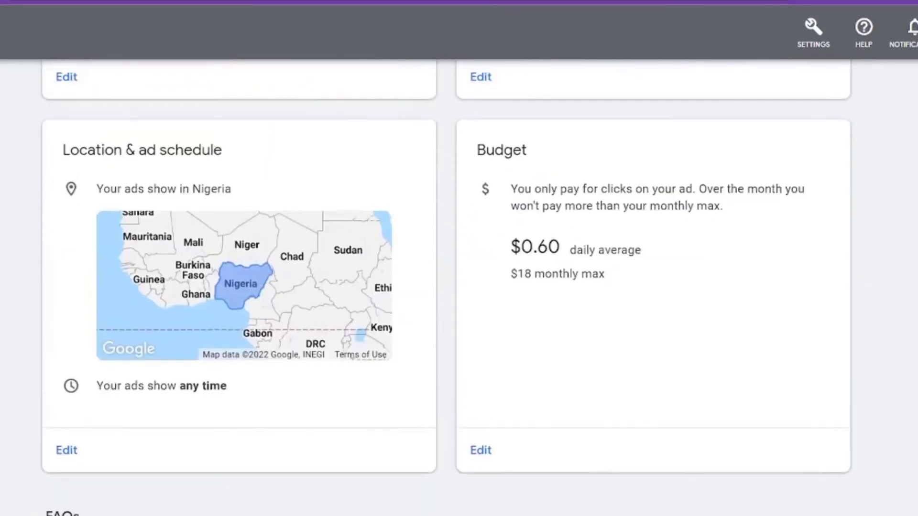
scroll(444, 286, up, 8)
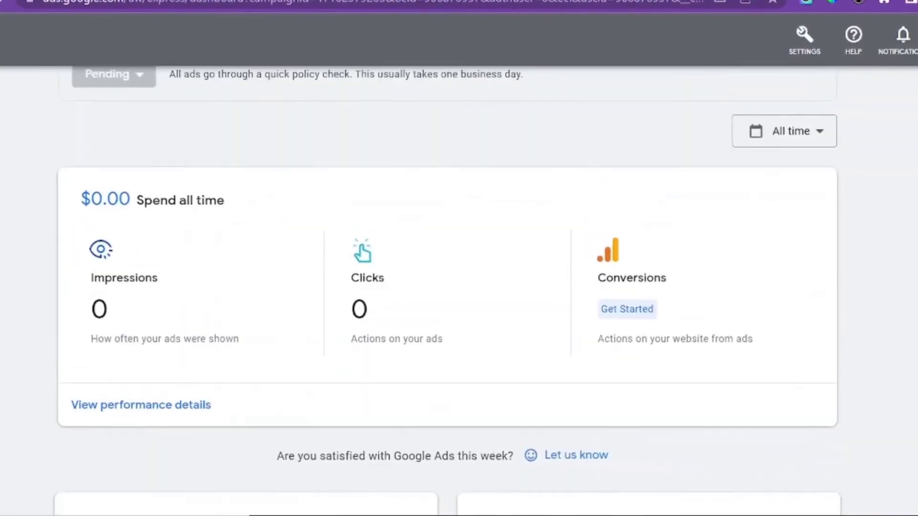
scroll(325, 158, up, 3)
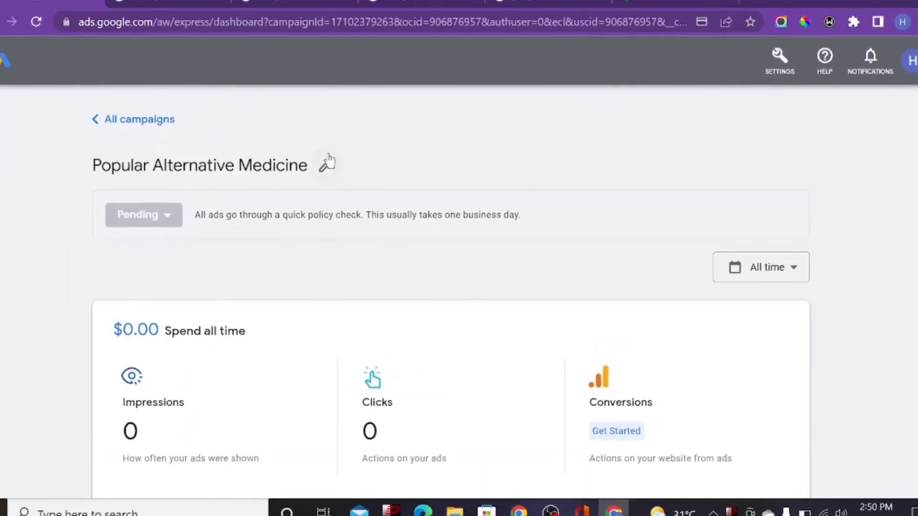
Check the options for editing the campaign name and changing the campaign's status without choosing any of them.
click(327, 164)
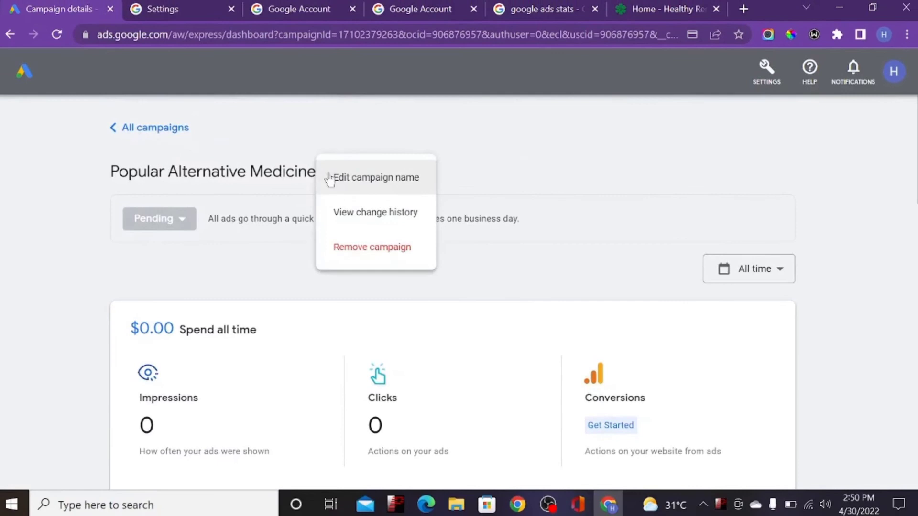
click(168, 231)
click(168, 230)
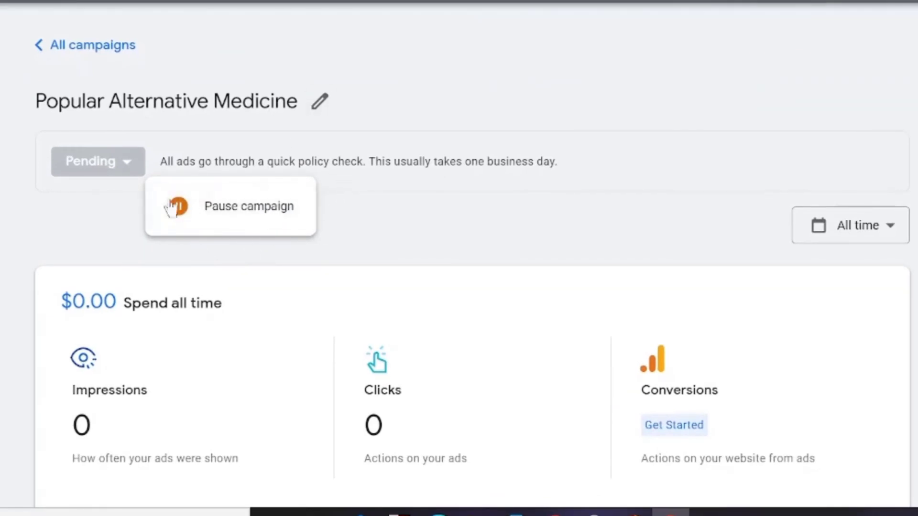
Review the campaign page again from the policy check status and spend overview through the budget card down to the FAQs.
scroll(459, 258, down, 15)
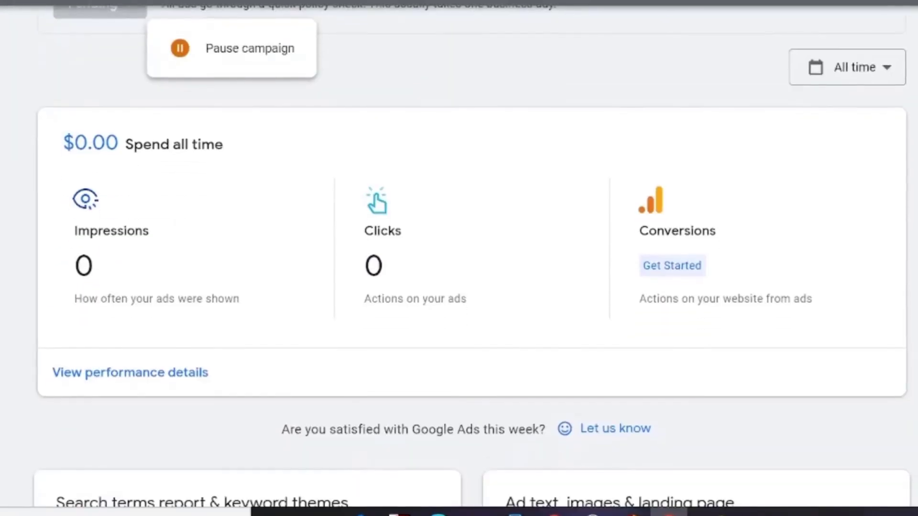
scroll(459, 259, down, 5)
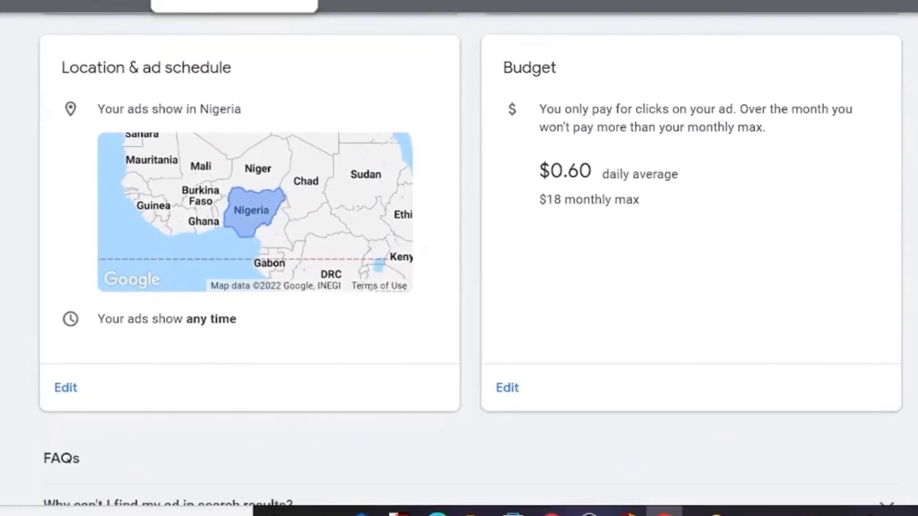
scroll(459, 258, up, 4)
scroll(459, 258, up, 10)
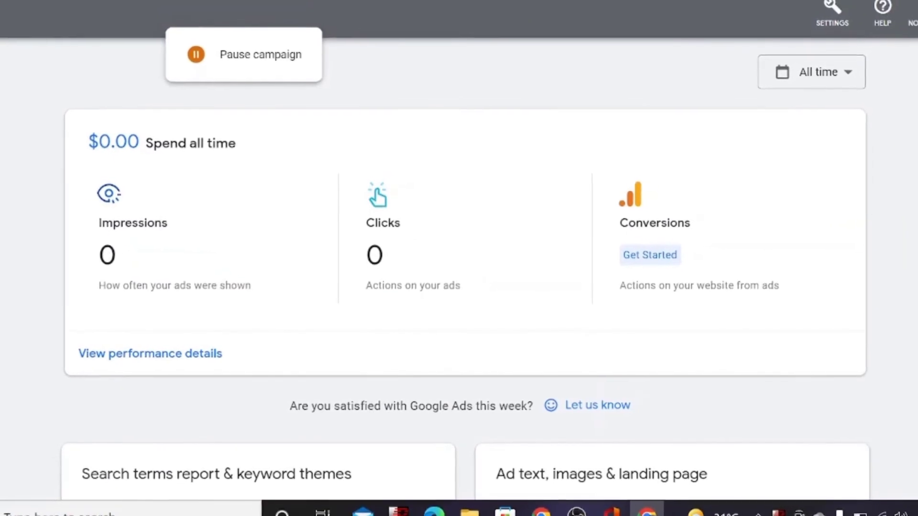
scroll(459, 259, down, 3)
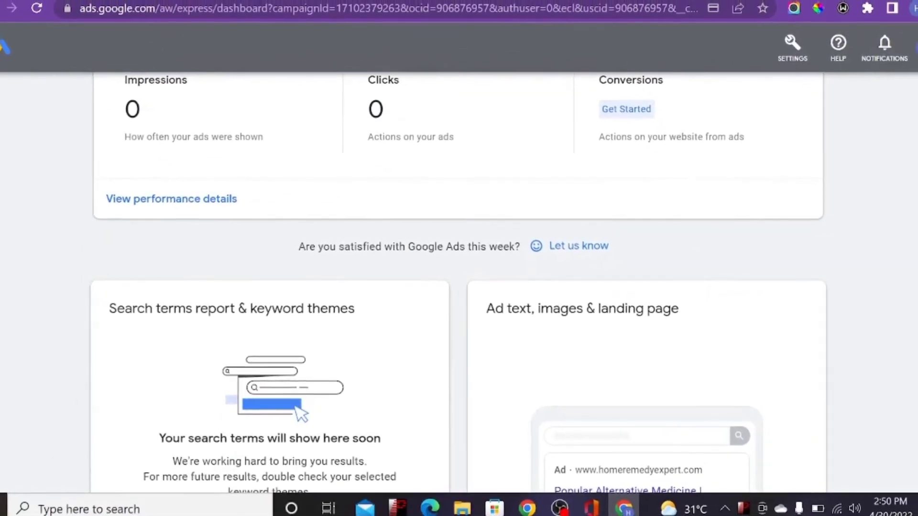
scroll(459, 258, down, 8)
scroll(459, 258, up, 5)
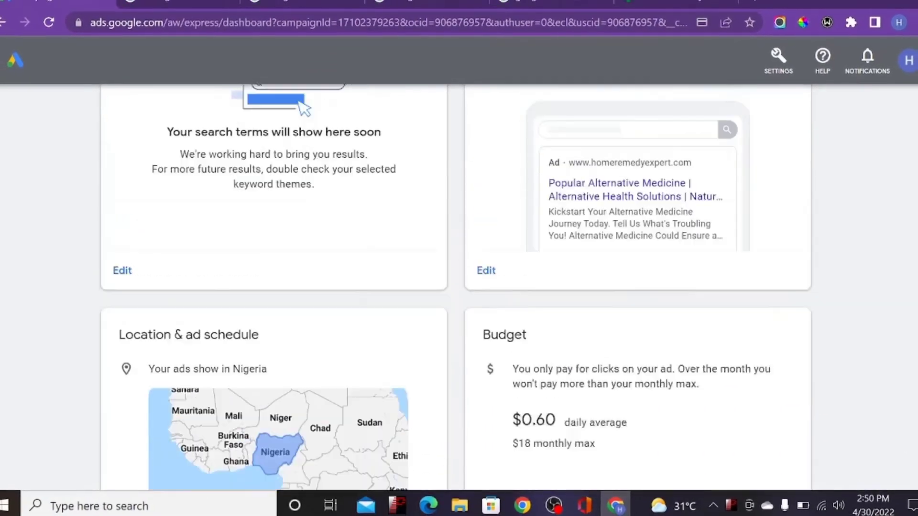
scroll(459, 259, up, 6)
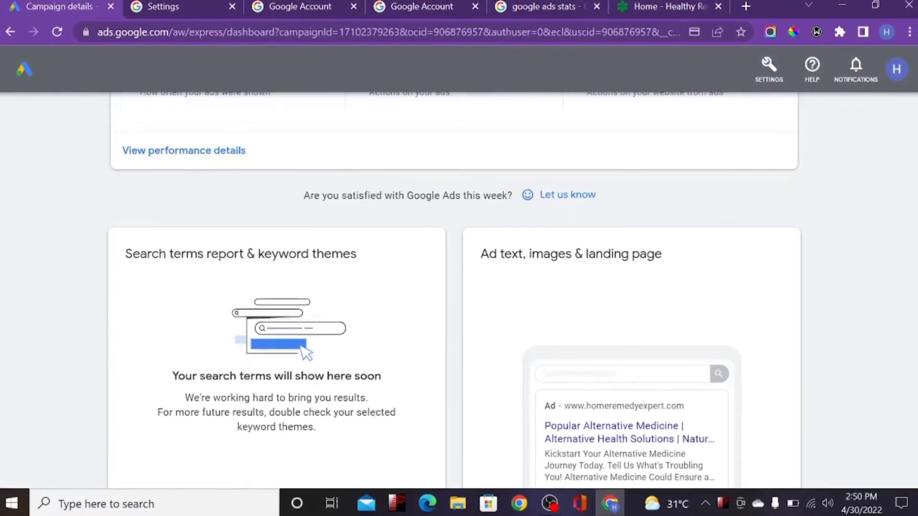
scroll(459, 258, up, 2)
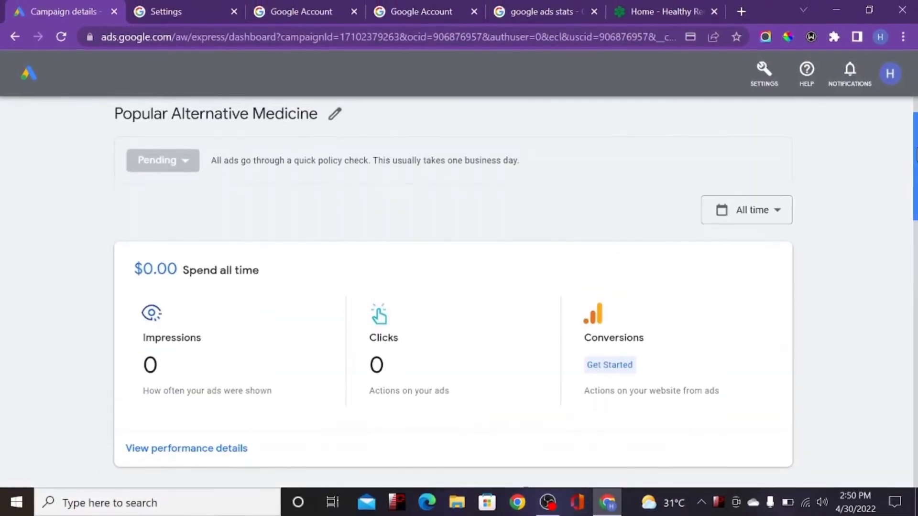
scroll(458, 259, down, 1)
scroll(459, 258, up, 2)
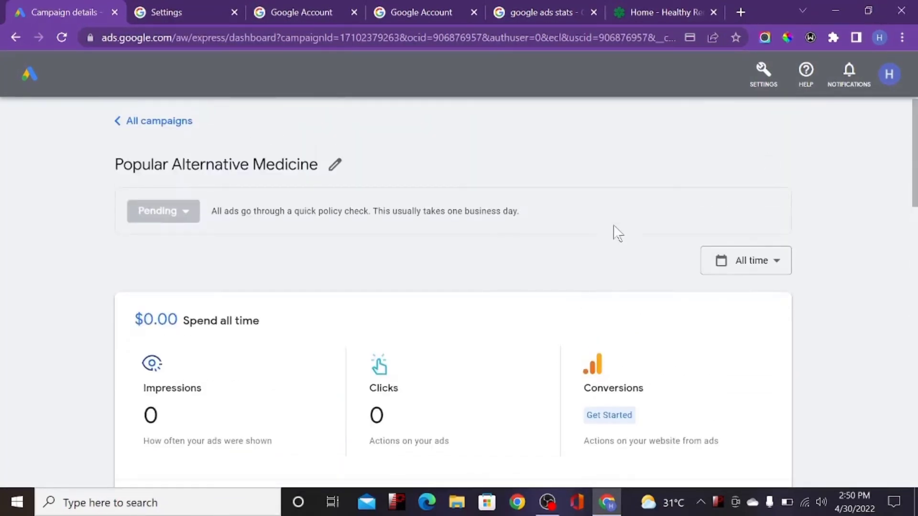
drag(917, 171, 899, 405)
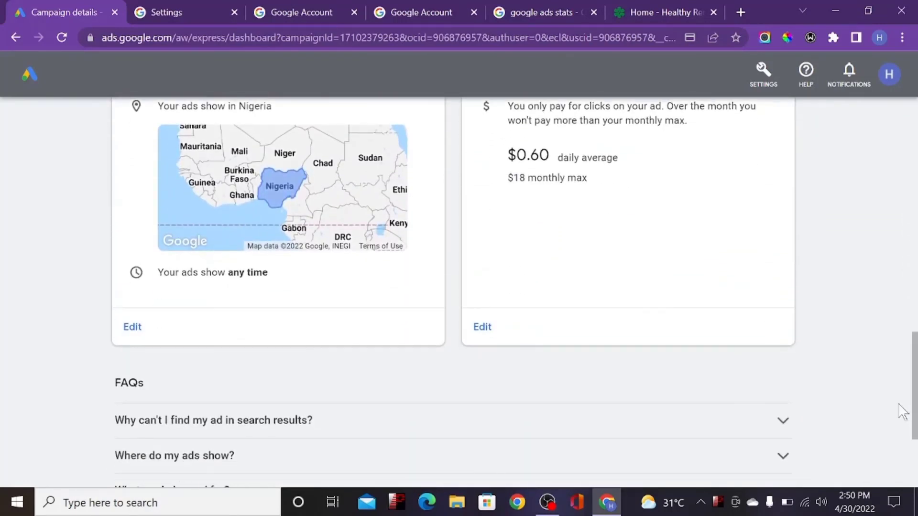